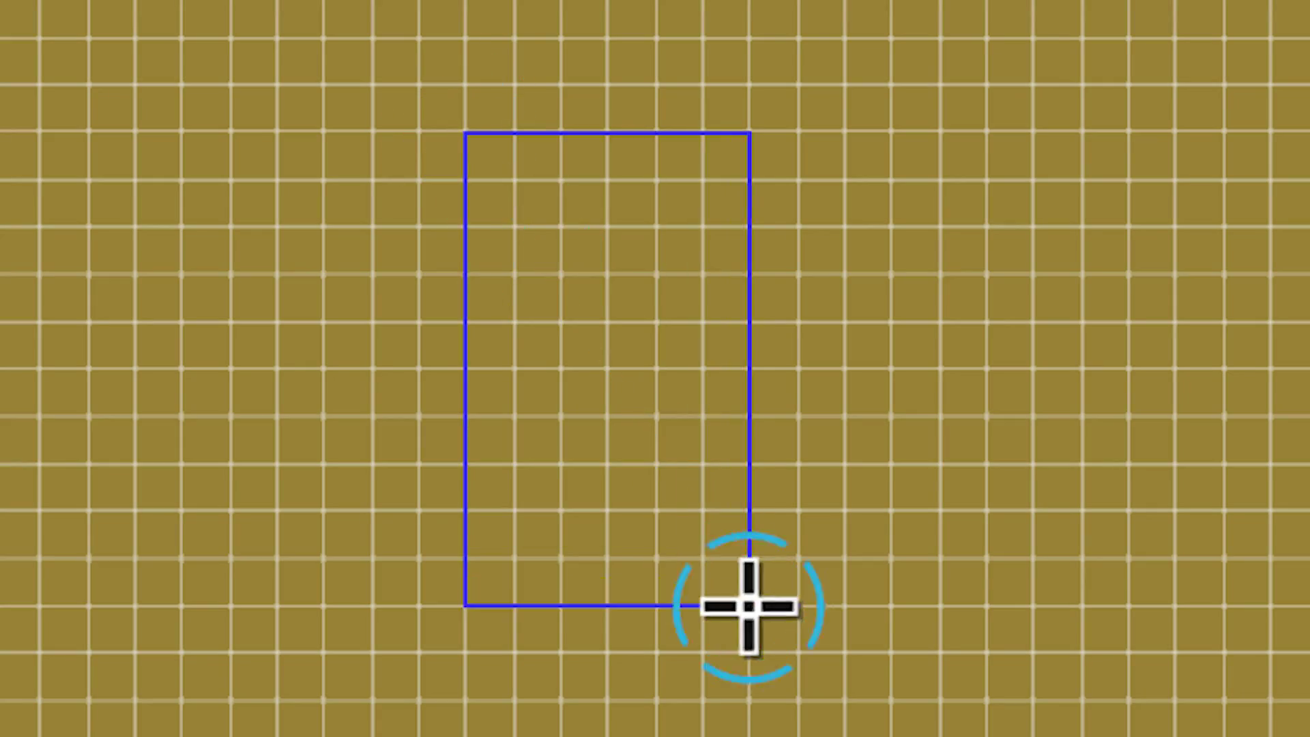
Draw a tall rectangle on the pixel grid from the existing rectangle's top-right corner.
{"action": "left_click_drag", "start_coordinate": [749, 134], "coordinate": [840, 569]}
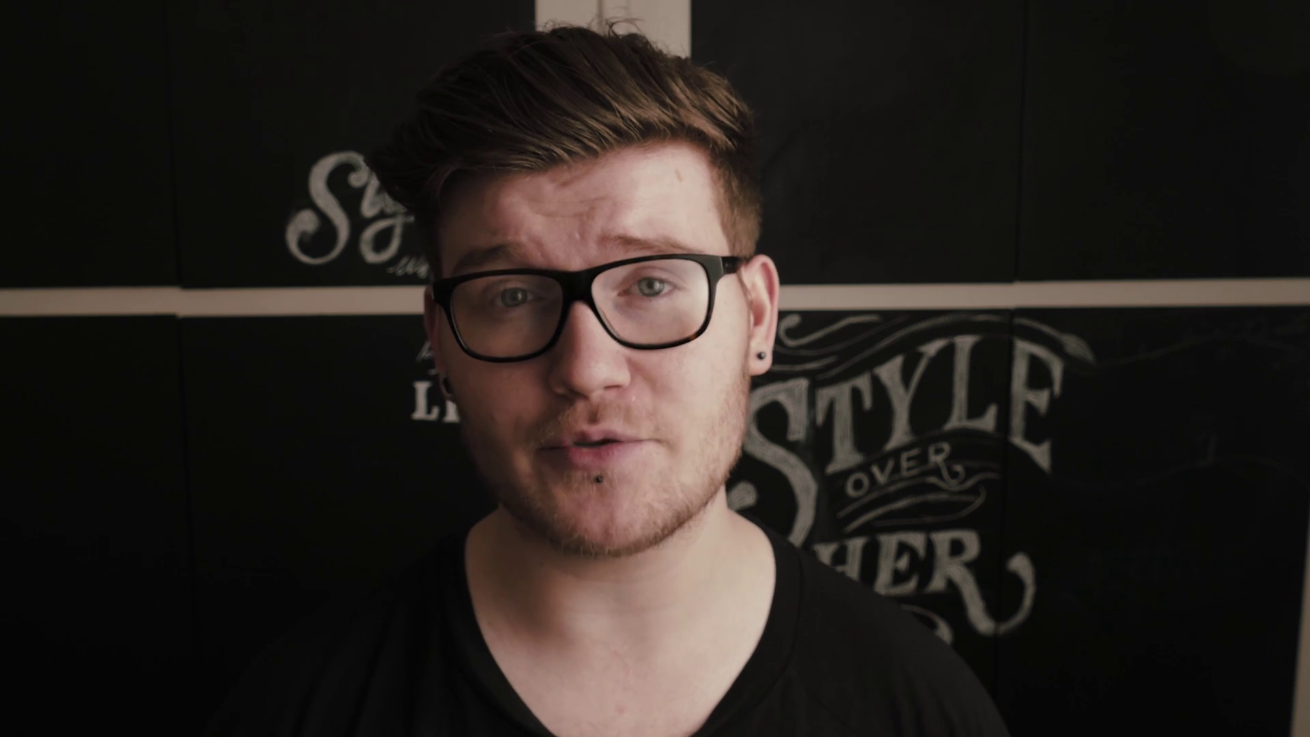
Draw a black horizontal bar across the grid, then deselect it on empty canvas.
{"action": "left_click_drag", "start_coordinate": [939, 607], "coordinate": [369, 653]}
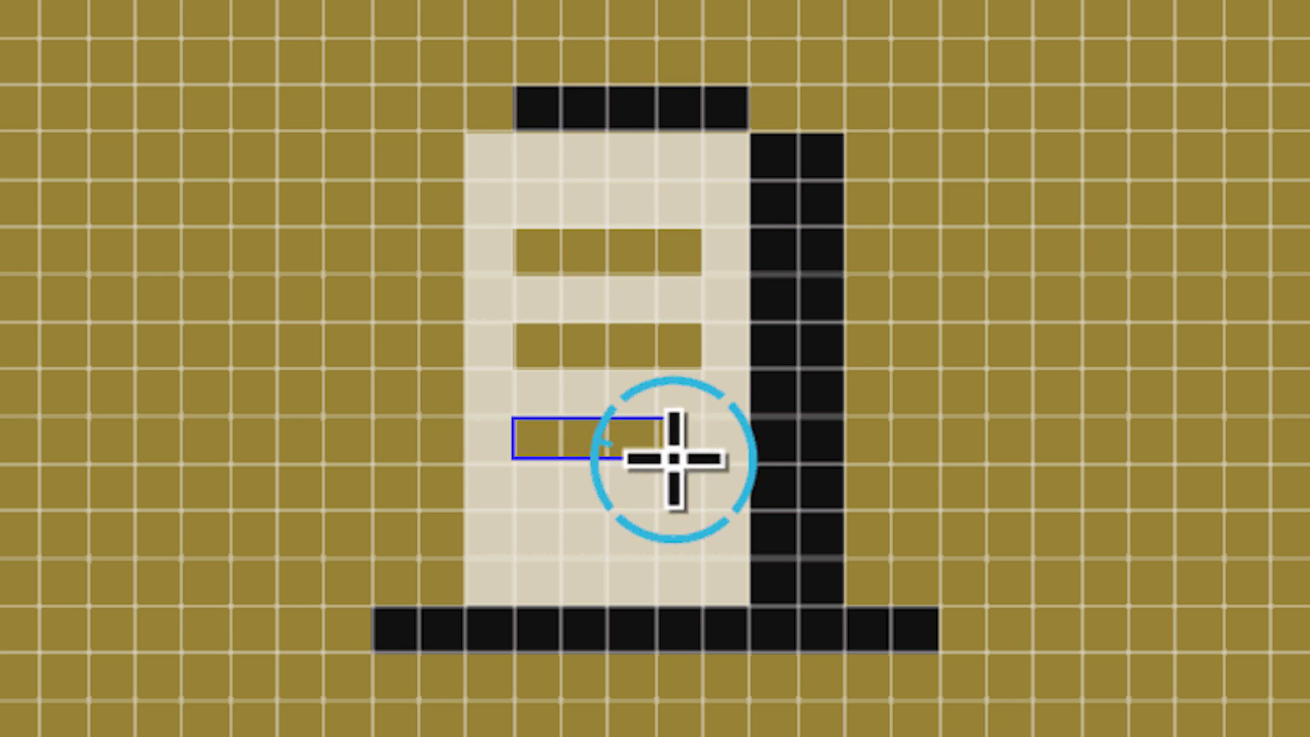
{"action": "left_click", "coordinate": [257, 608]}
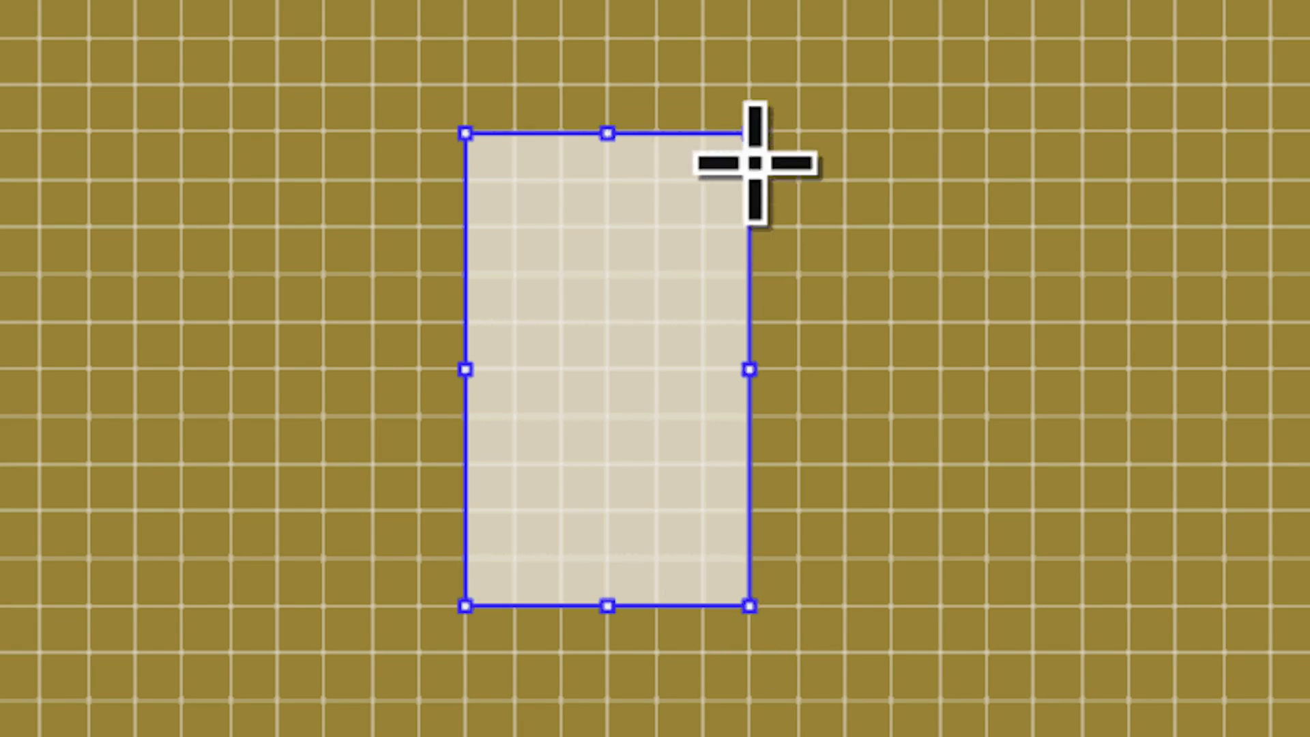
Draw a tall black rectangle on the right and a long black bar along the bottom.
{"action": "left_click_drag", "start_coordinate": [751, 134], "coordinate": [851, 611]}
{"action": "left_click_drag", "start_coordinate": [950, 605], "coordinate": [376, 639]}
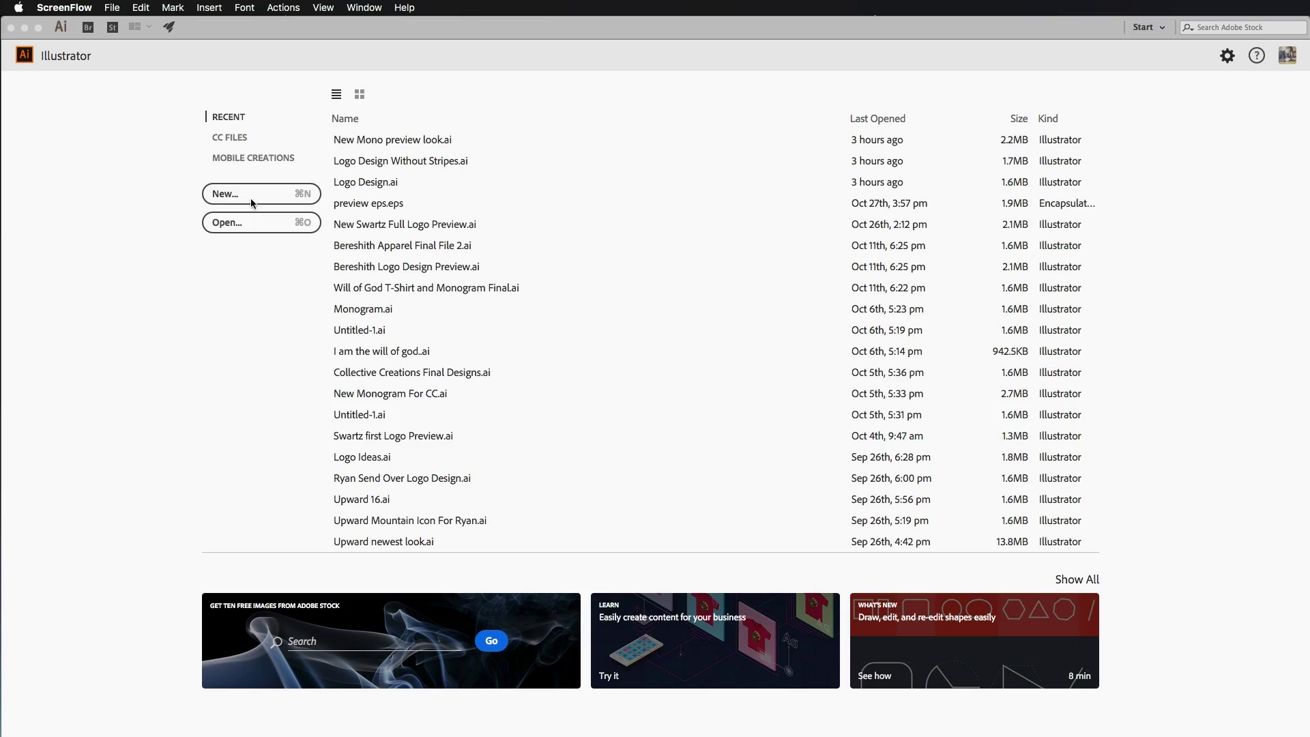
Start a new document from the Print tab's Simple Business Card template and download it.
{"action": "left_click", "coordinate": [251, 198]}
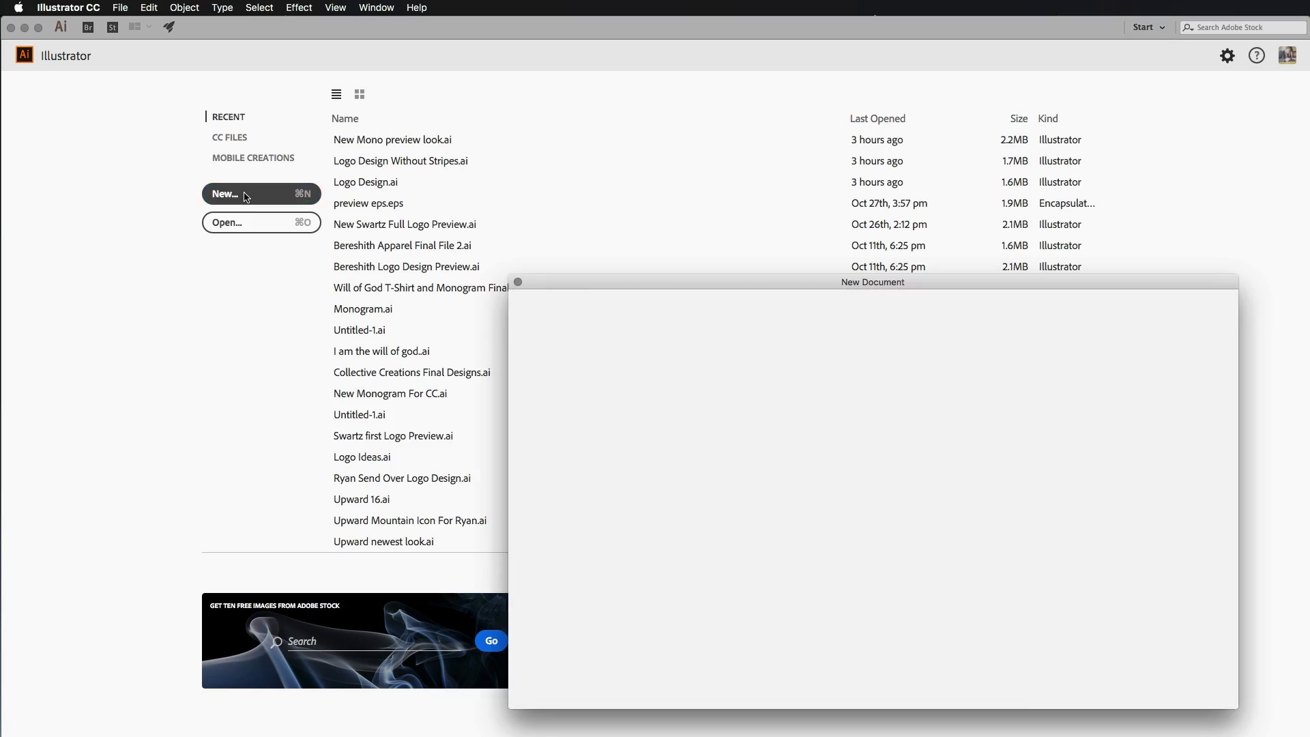
{"action": "left_click_drag", "start_coordinate": [589, 230], "coordinate": [501, 181]}
{"action": "left_click", "coordinate": [732, 197]}
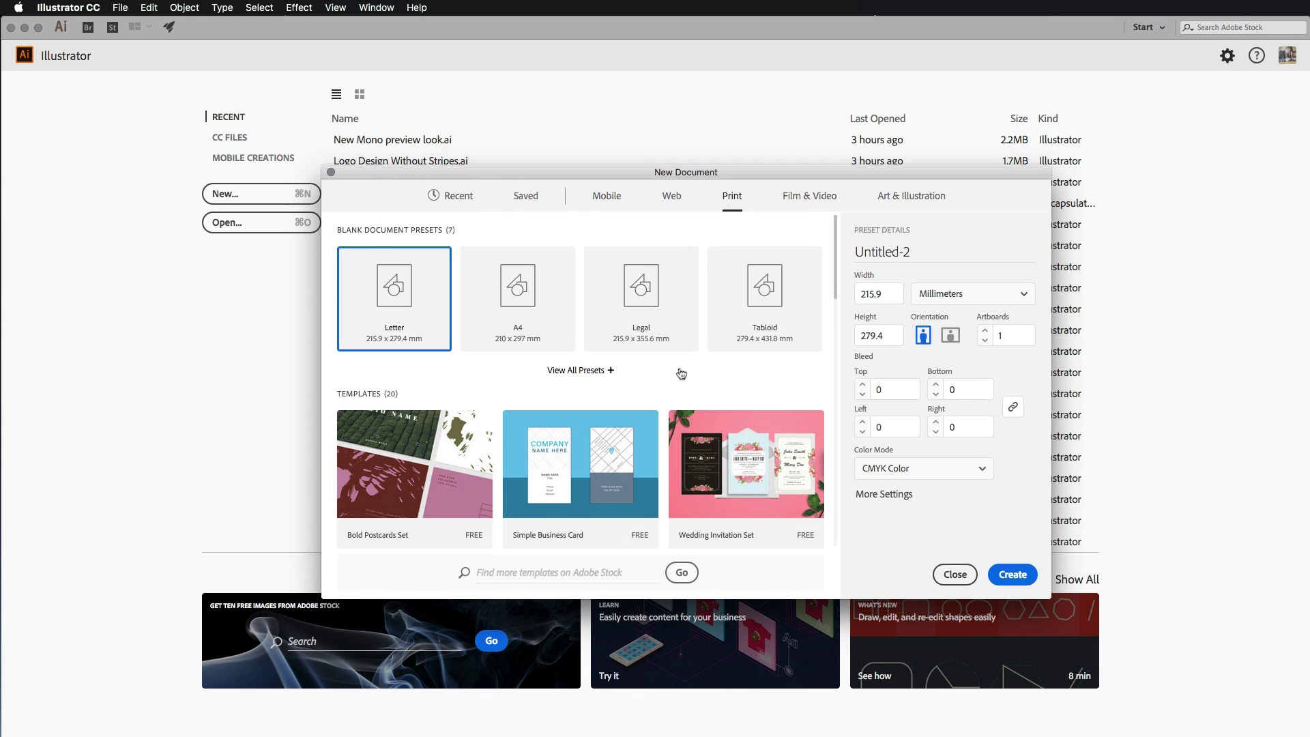
{"action": "scroll", "coordinate": [681, 371], "scroll_direction": "down", "scroll_amount": 2}
{"action": "left_click", "coordinate": [561, 376]}
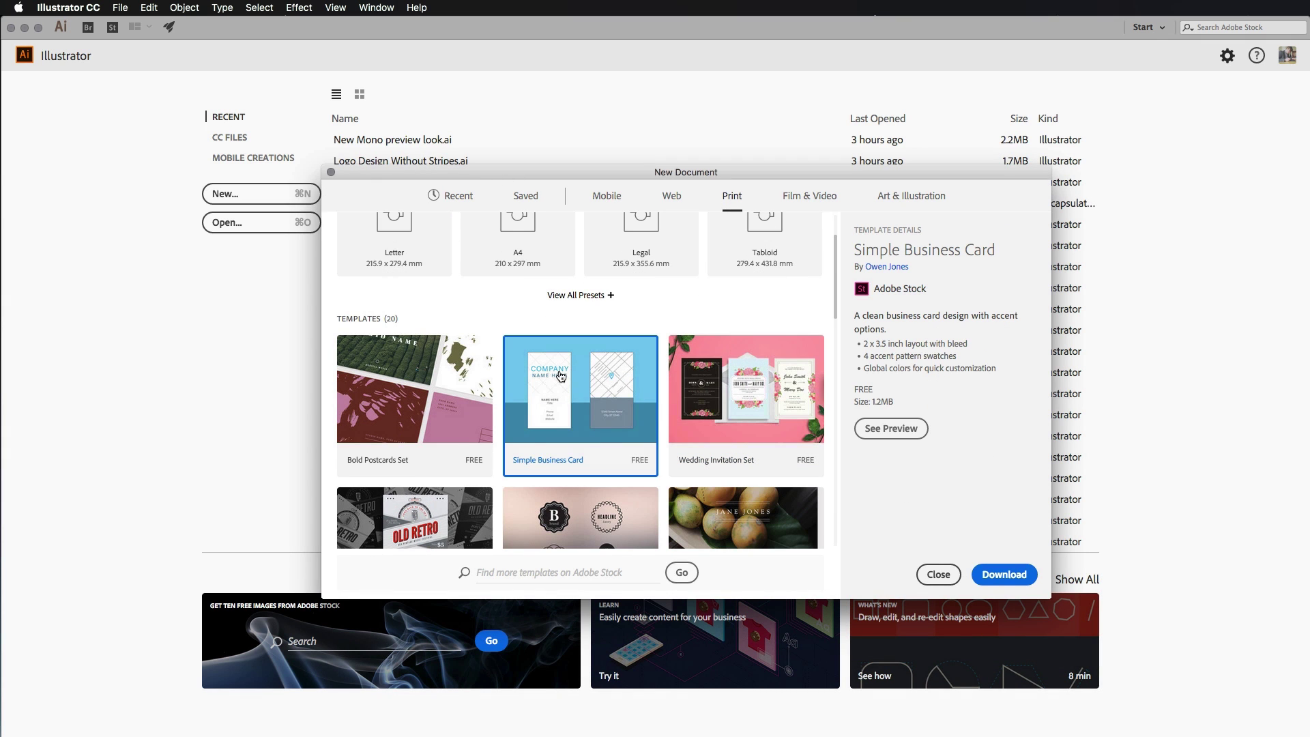
{"action": "left_click", "coordinate": [1004, 575]}
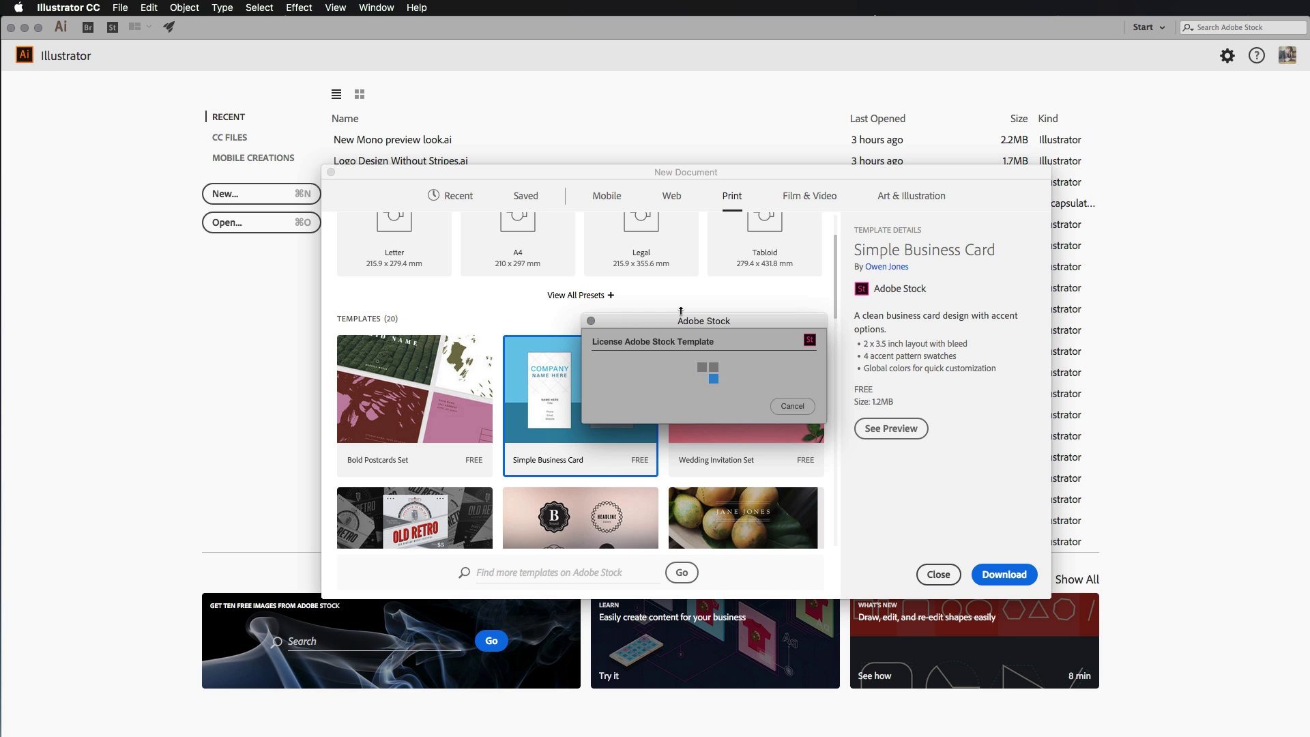
Open the downloaded business card template, zoom into the card front, then fit all artboards.
{"action": "left_click", "coordinate": [1001, 572]}
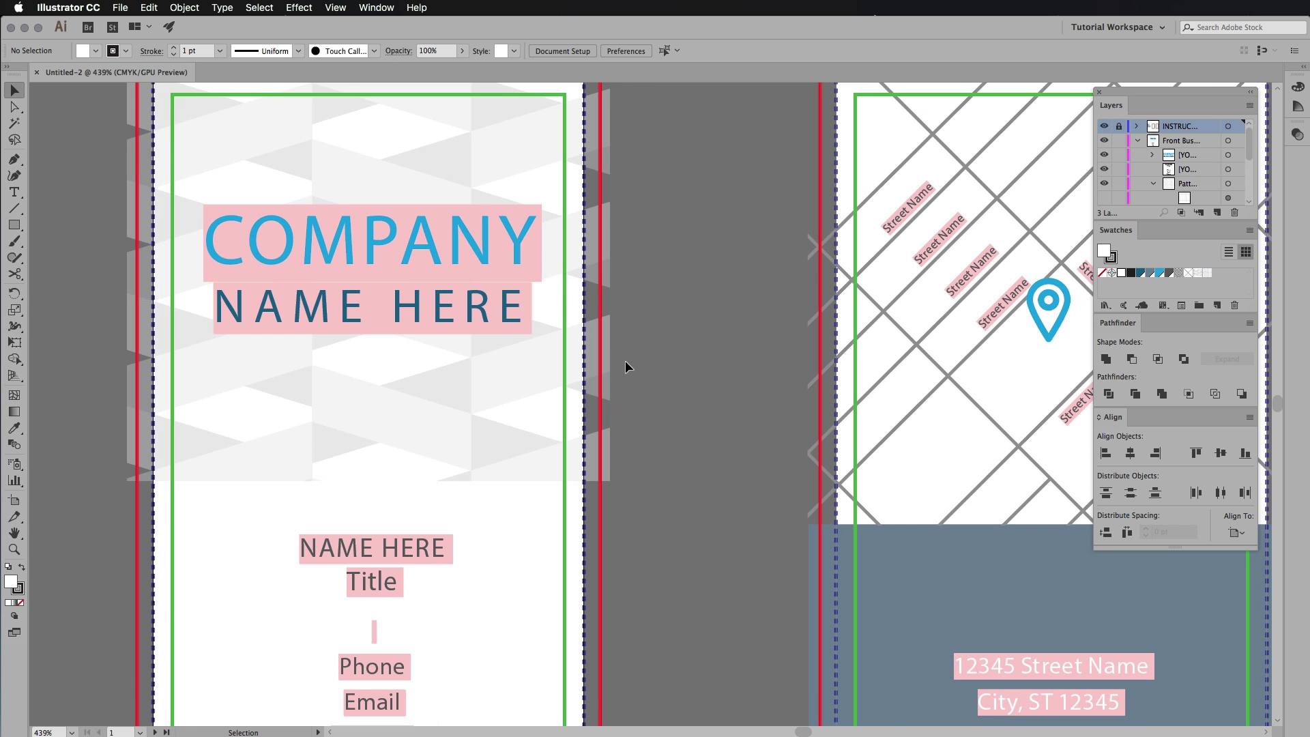
{"action": "key", "text": "z"}
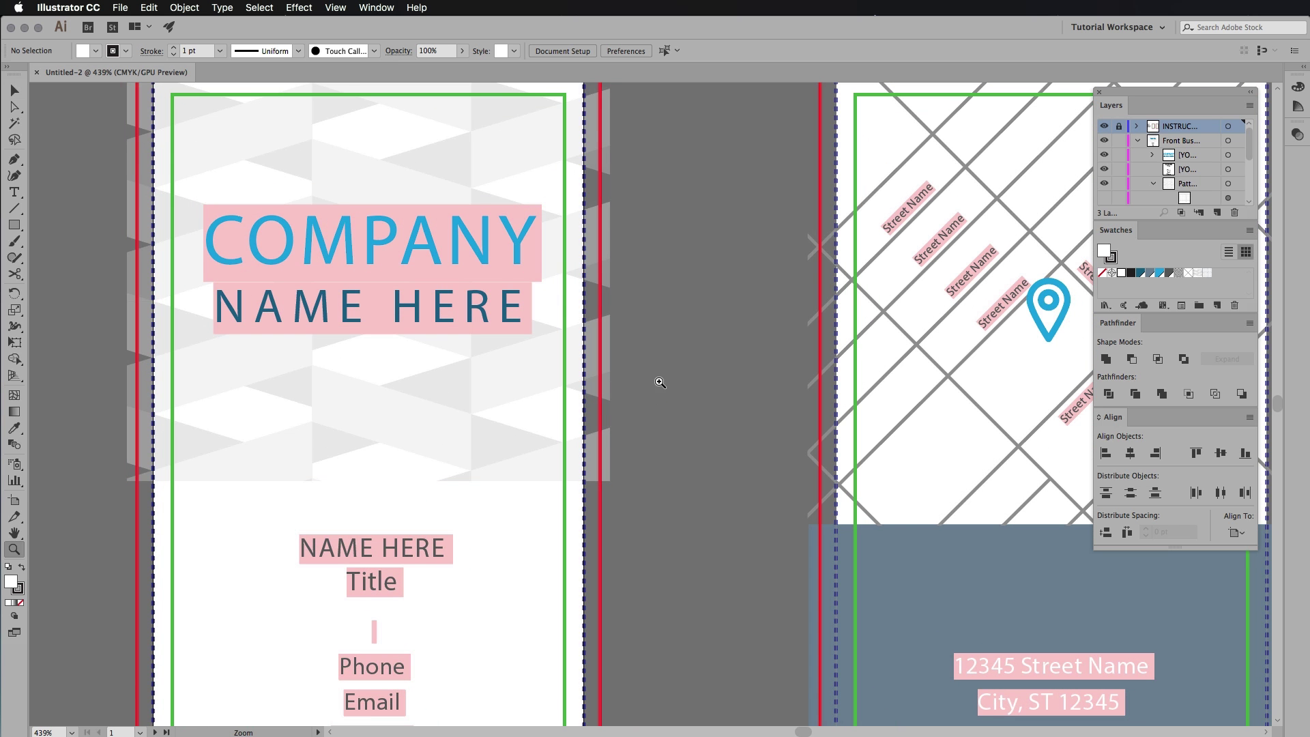
{"action": "left_click_drag", "start_coordinate": [658, 380], "coordinate": [706, 387]}
{"action": "key", "text": "super+alt+0"}
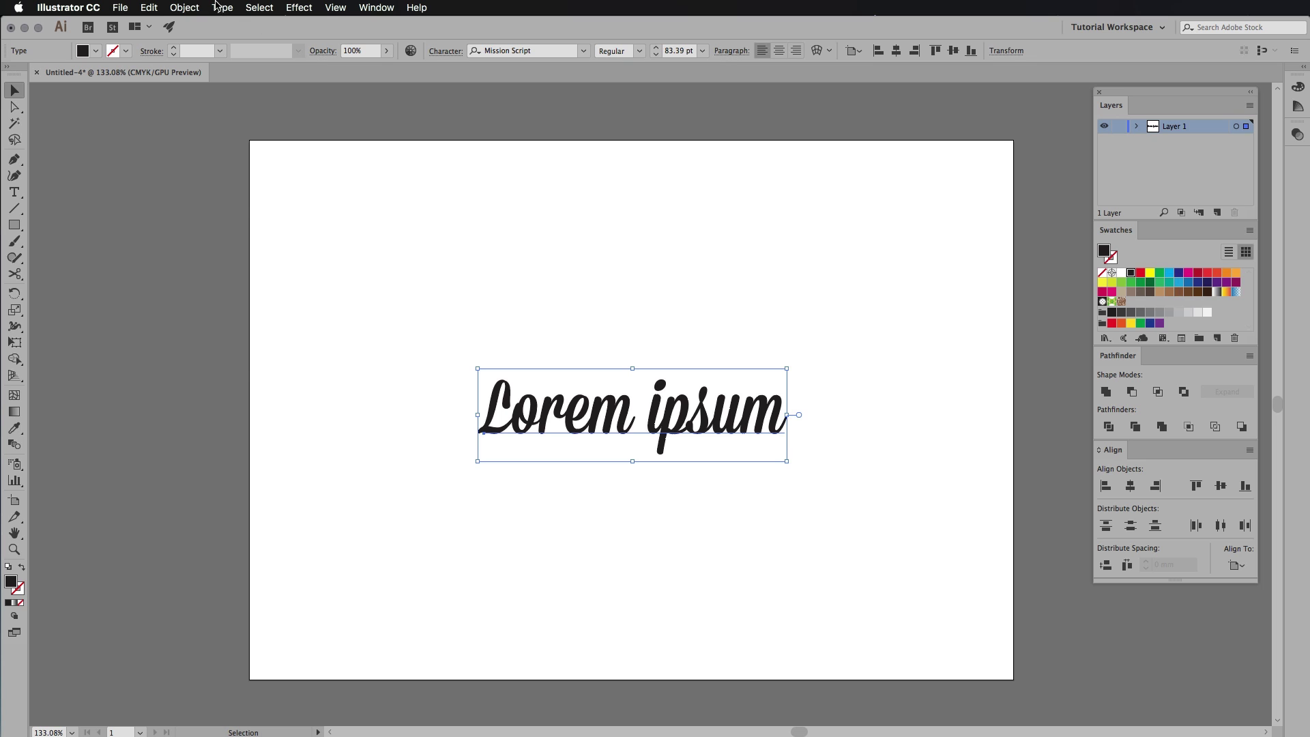
Open the Spumante font page from Type > Add Fonts from Typekit and replace its sample text with a custom name.
{"action": "left_click", "coordinate": [221, 8]}
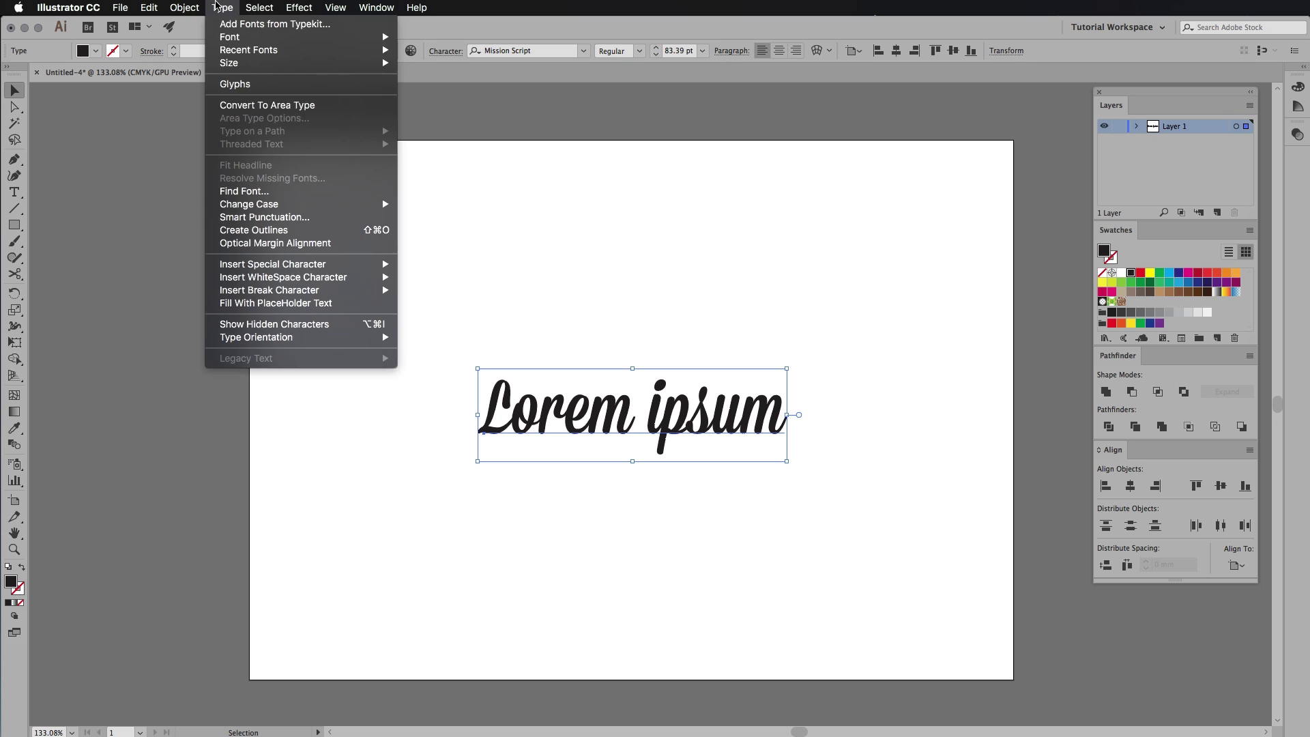
{"action": "left_click", "coordinate": [229, 25]}
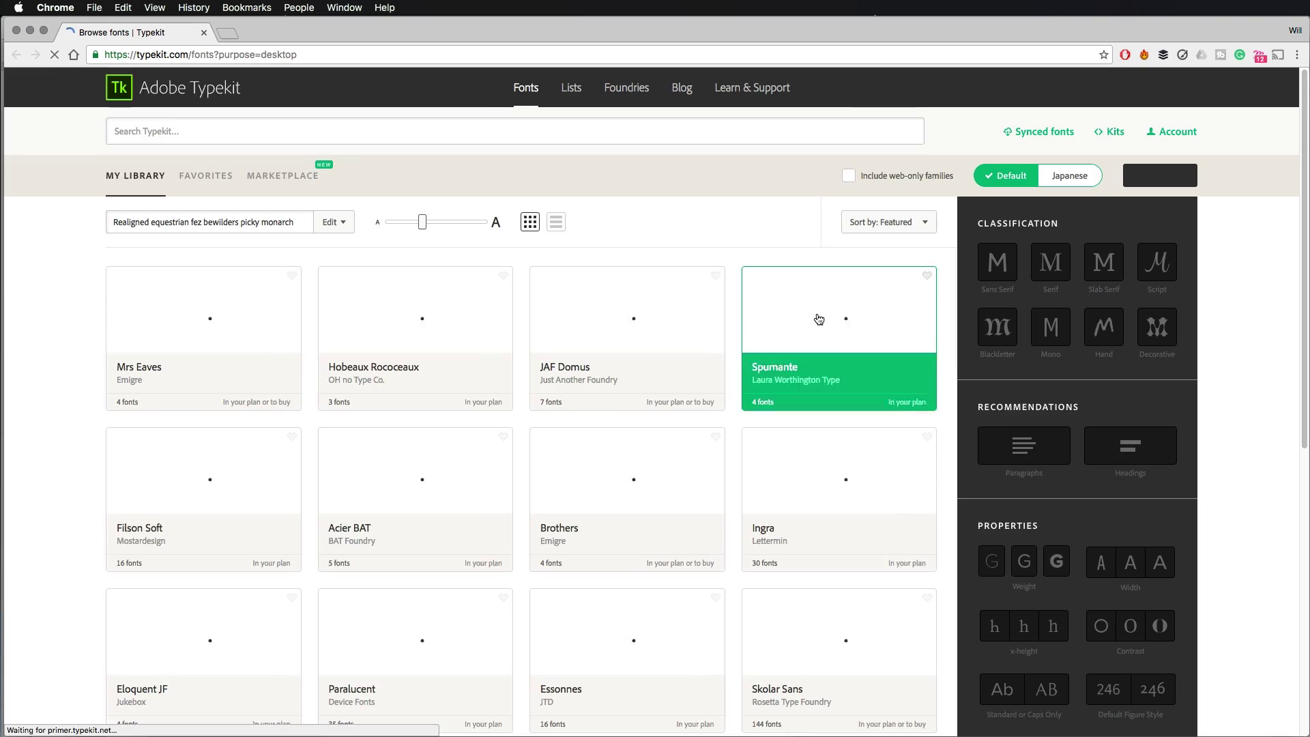
{"action": "left_click", "coordinate": [836, 327]}
{"action": "triple_click", "coordinate": [314, 301]}
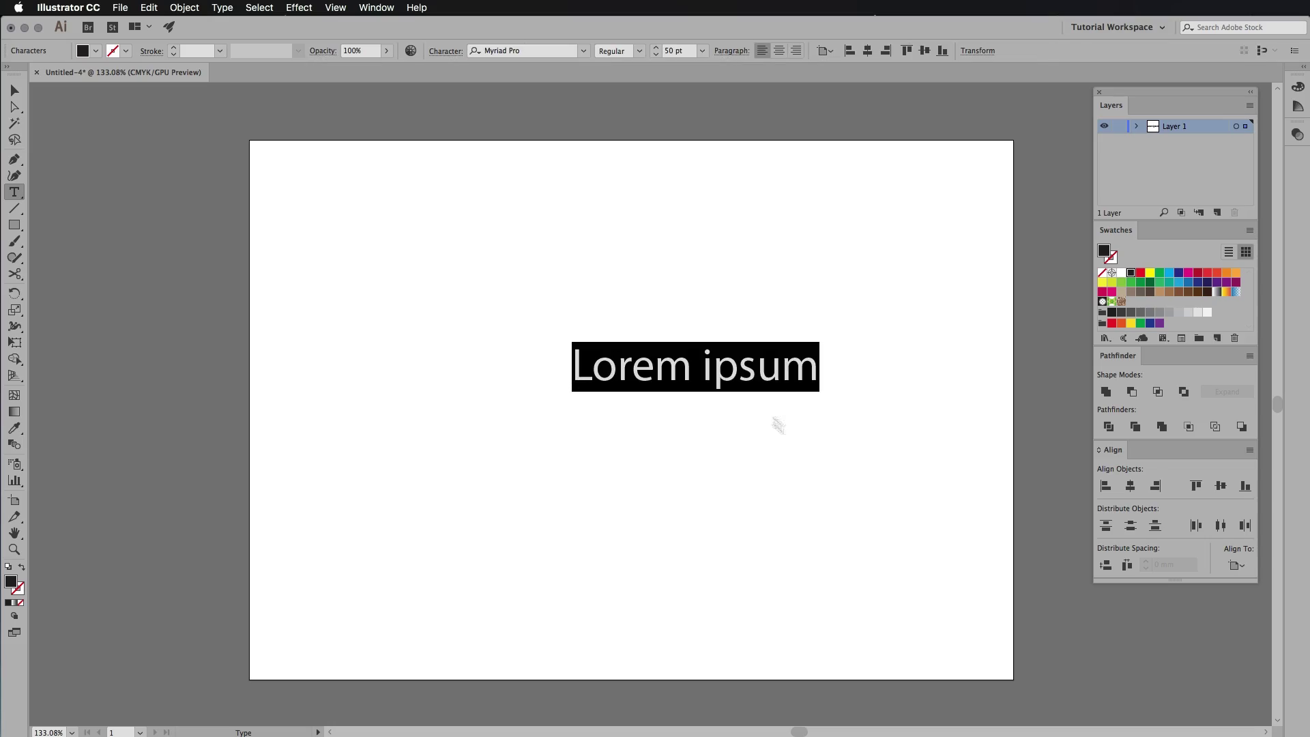
Move the Lorem ipsum text, set it in Mission Script, nudge it into place, and deselect.
{"action": "key", "text": "Escape"}
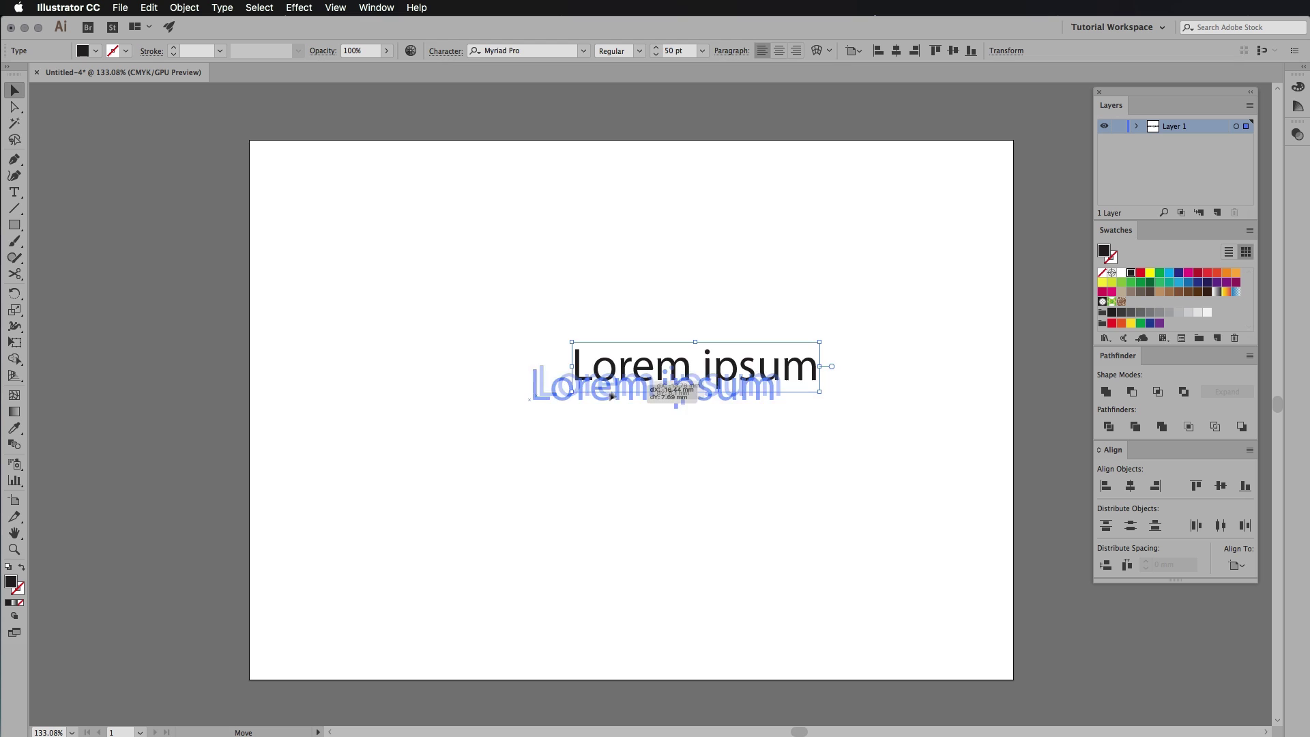
{"action": "left_click_drag", "start_coordinate": [612, 396], "coordinate": [484, 518]}
{"action": "left_click", "coordinate": [582, 52]}
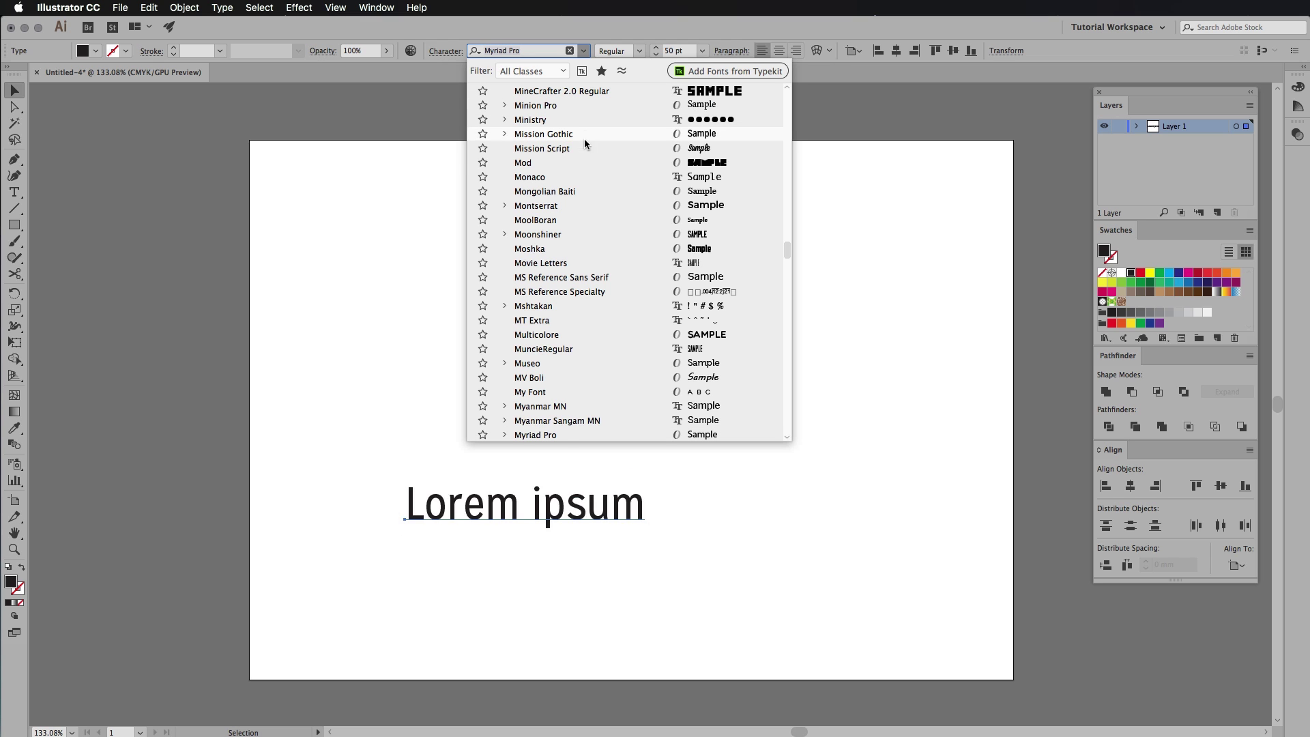
{"action": "left_click", "coordinate": [571, 148]}
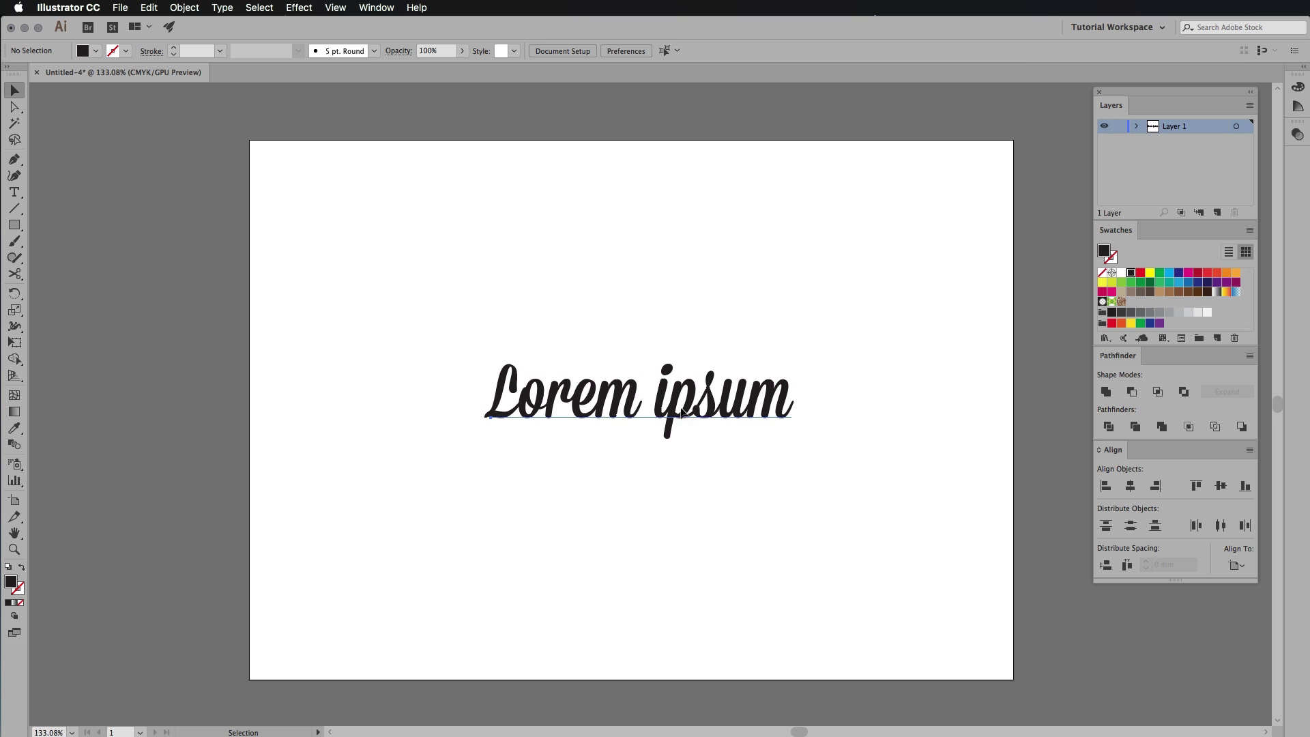
{"action": "left_click_drag", "start_coordinate": [685, 411], "coordinate": [677, 428]}
{"action": "left_click", "coordinate": [895, 406]}
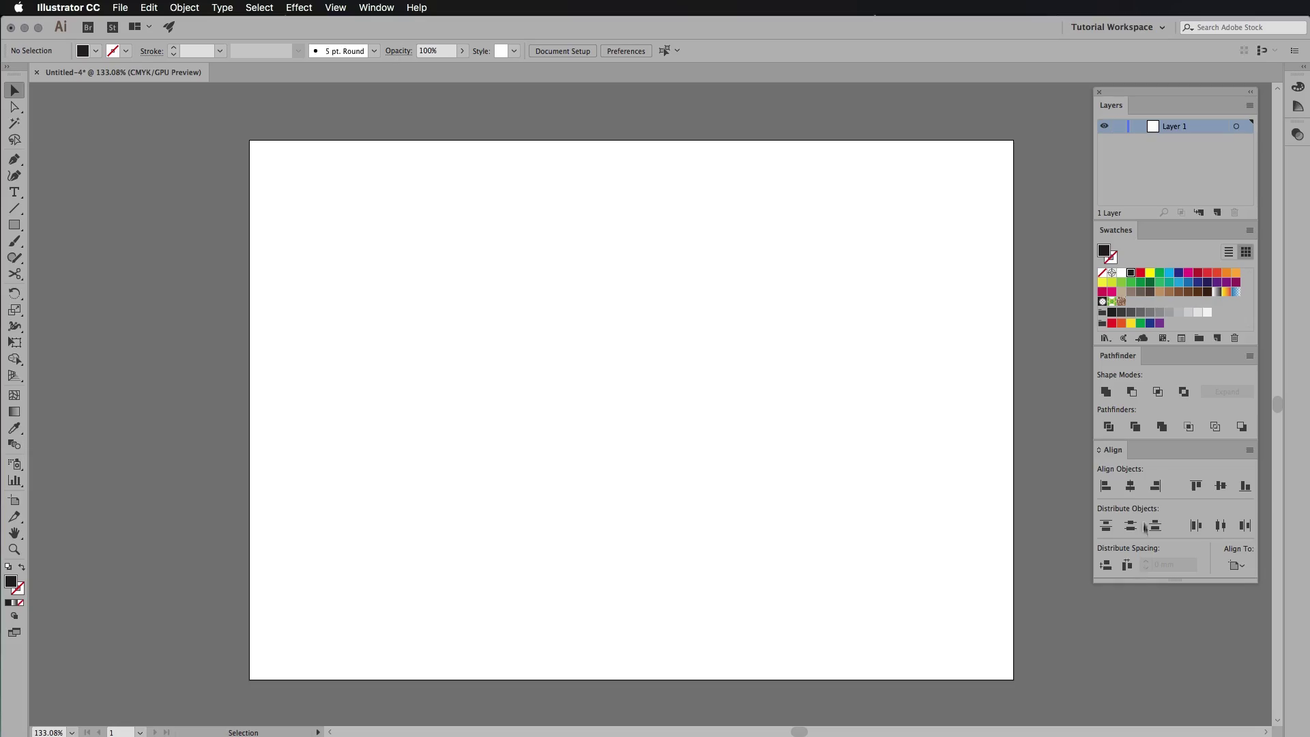
Review the Document Setup dialog, moved aside, and close it with OK.
{"action": "left_click", "coordinate": [570, 51]}
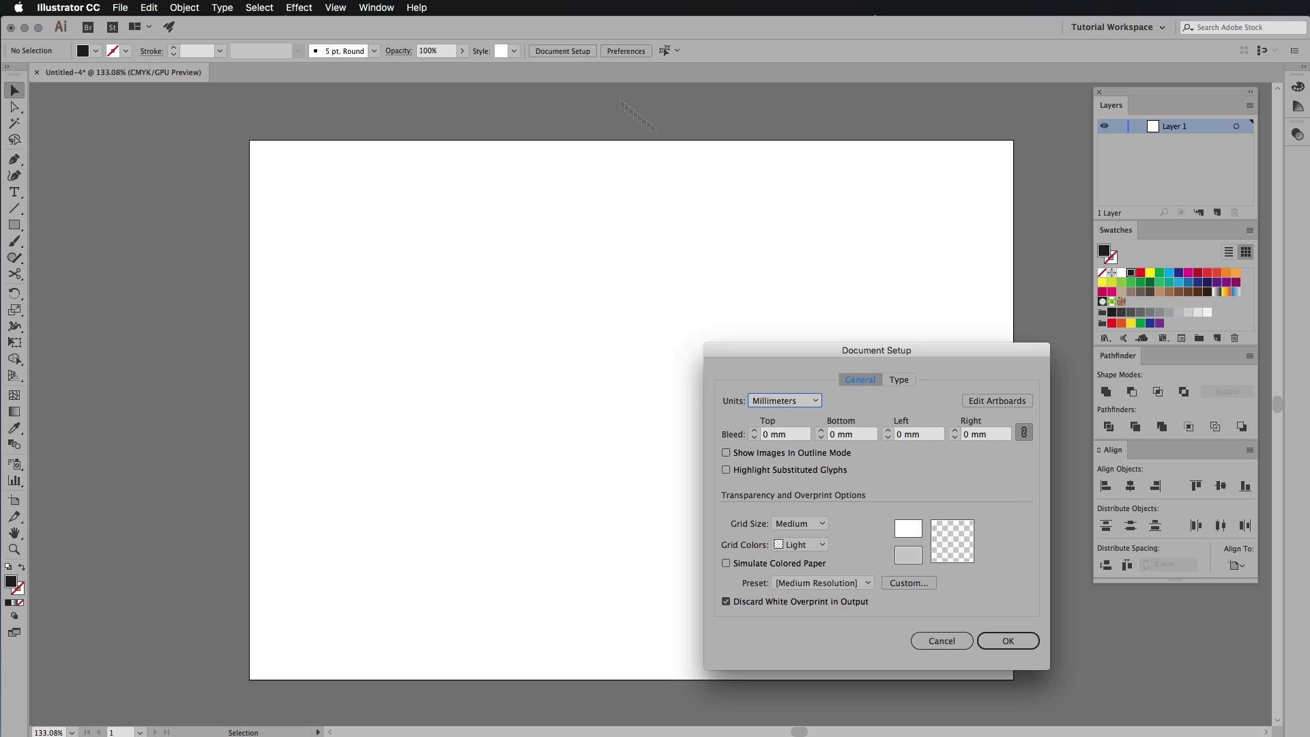
{"action": "left_click_drag", "start_coordinate": [942, 360], "coordinate": [793, 257]}
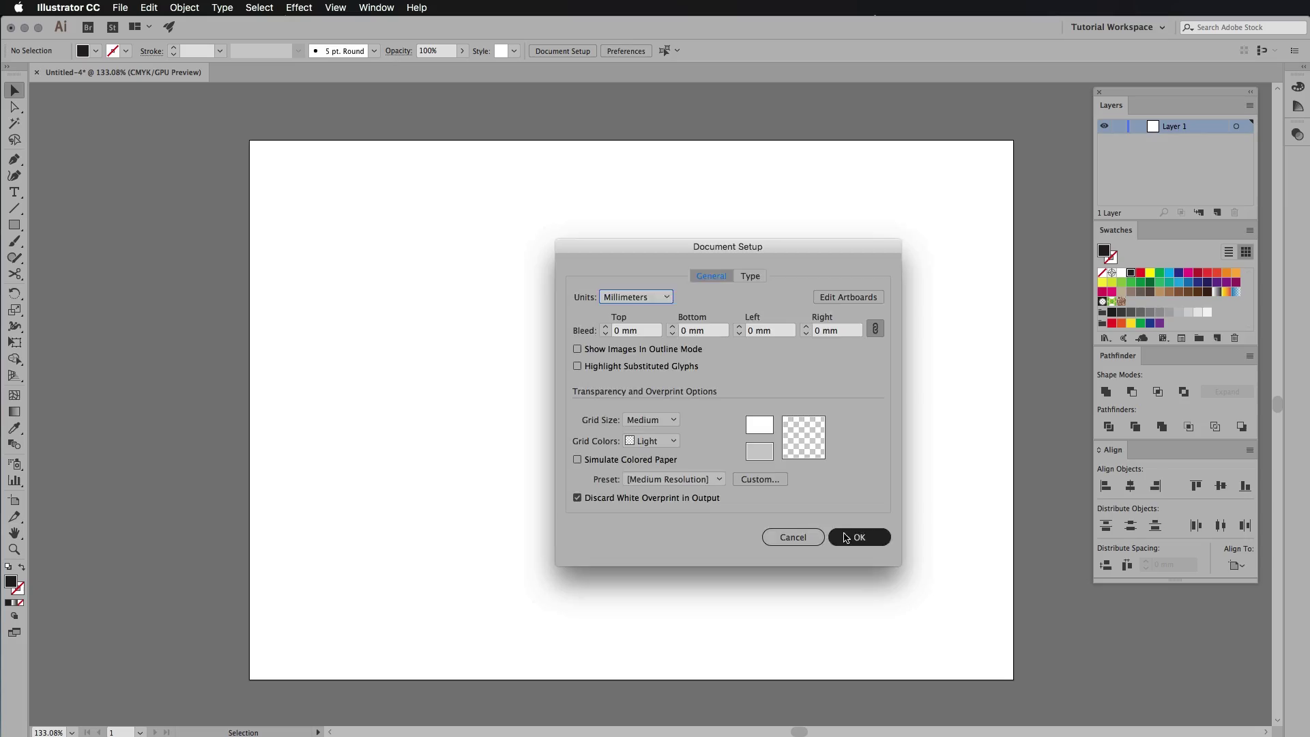
{"action": "left_click", "coordinate": [853, 537]}
In User Interface preferences, try a white canvas, switch to dark brightness, and turn off Large Tabs.
{"action": "left_click", "coordinate": [624, 50]}
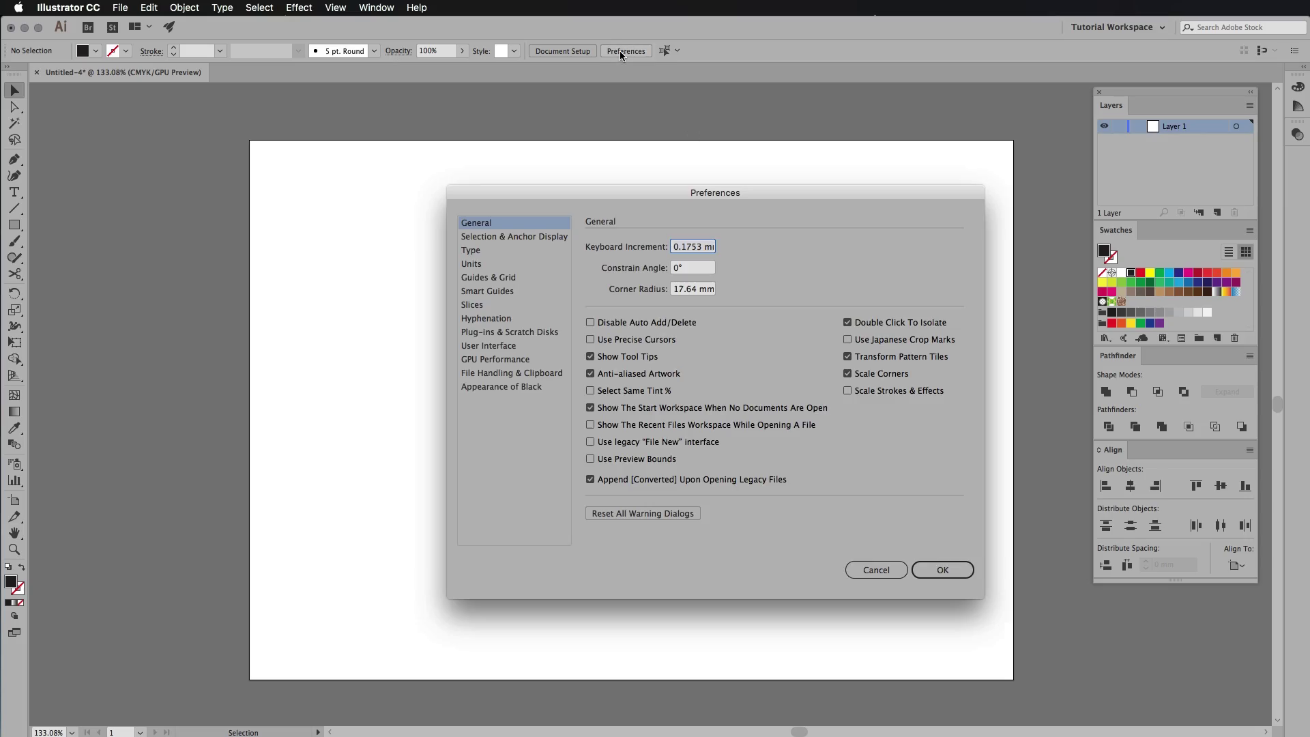
{"action": "left_click", "coordinate": [508, 348]}
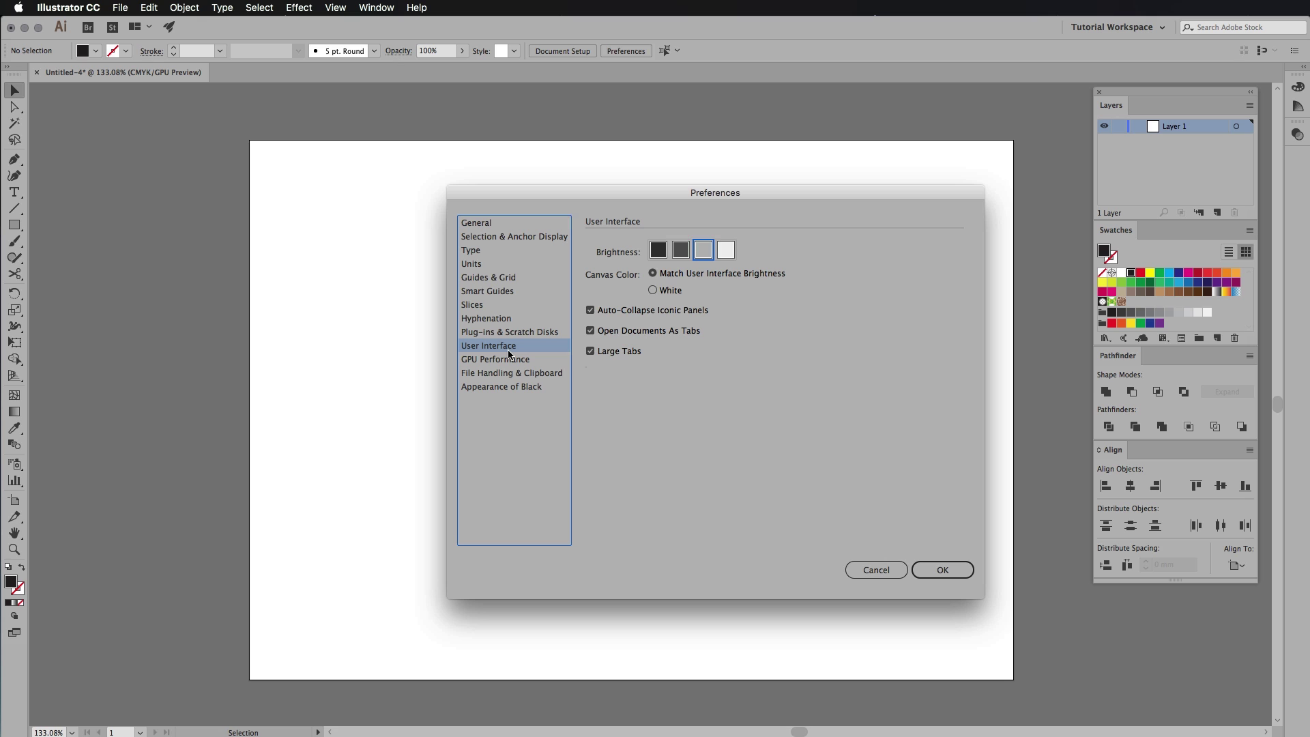
{"action": "left_click", "coordinate": [653, 291]}
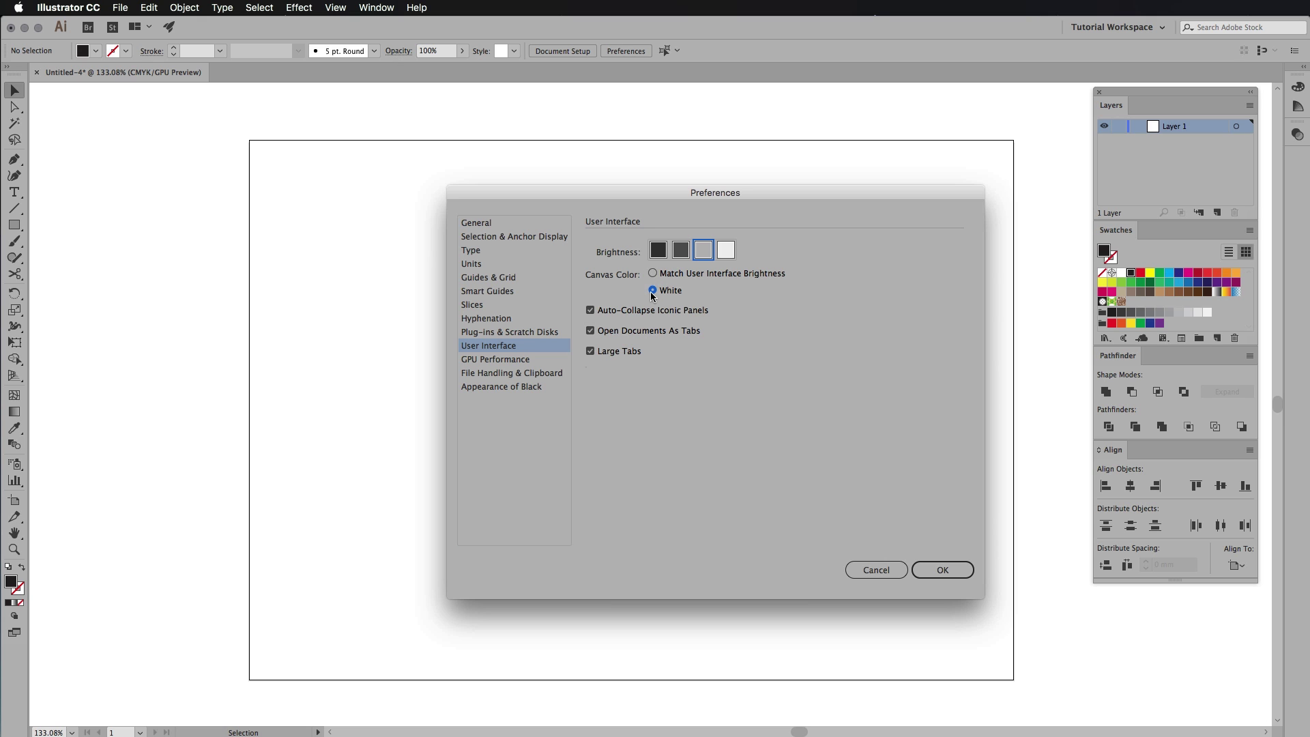
{"action": "left_click", "coordinate": [652, 274]}
{"action": "left_click", "coordinate": [658, 251]}
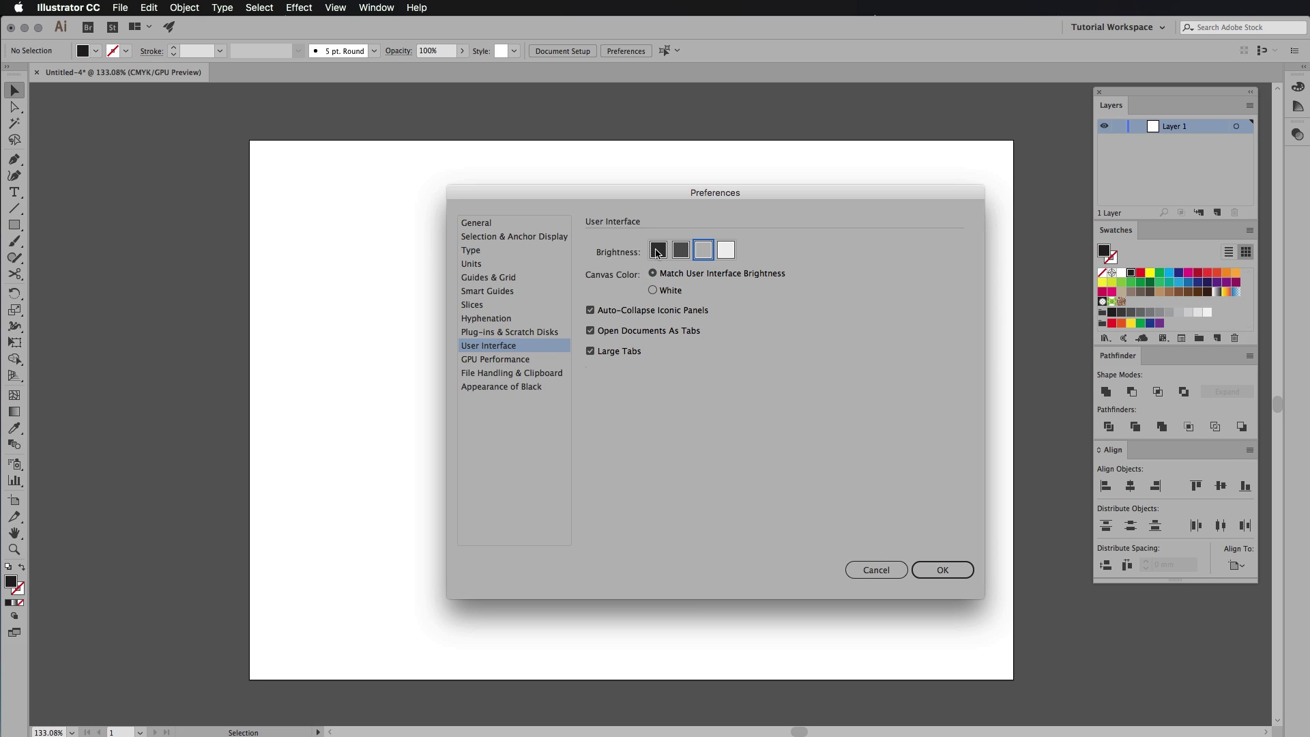
{"action": "left_click", "coordinate": [591, 351]}
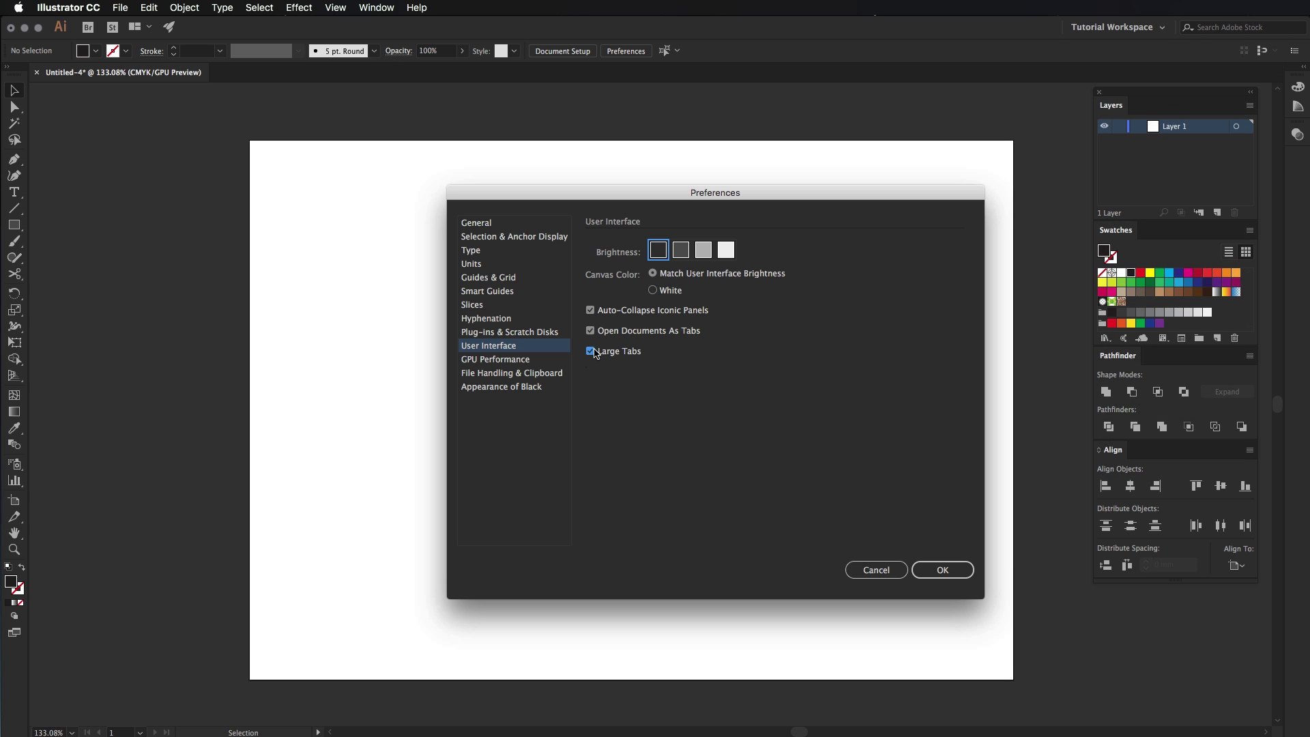
Try light, dark and medium-dark brightness, then settle on medium-light and apply.
{"action": "left_click", "coordinate": [729, 252]}
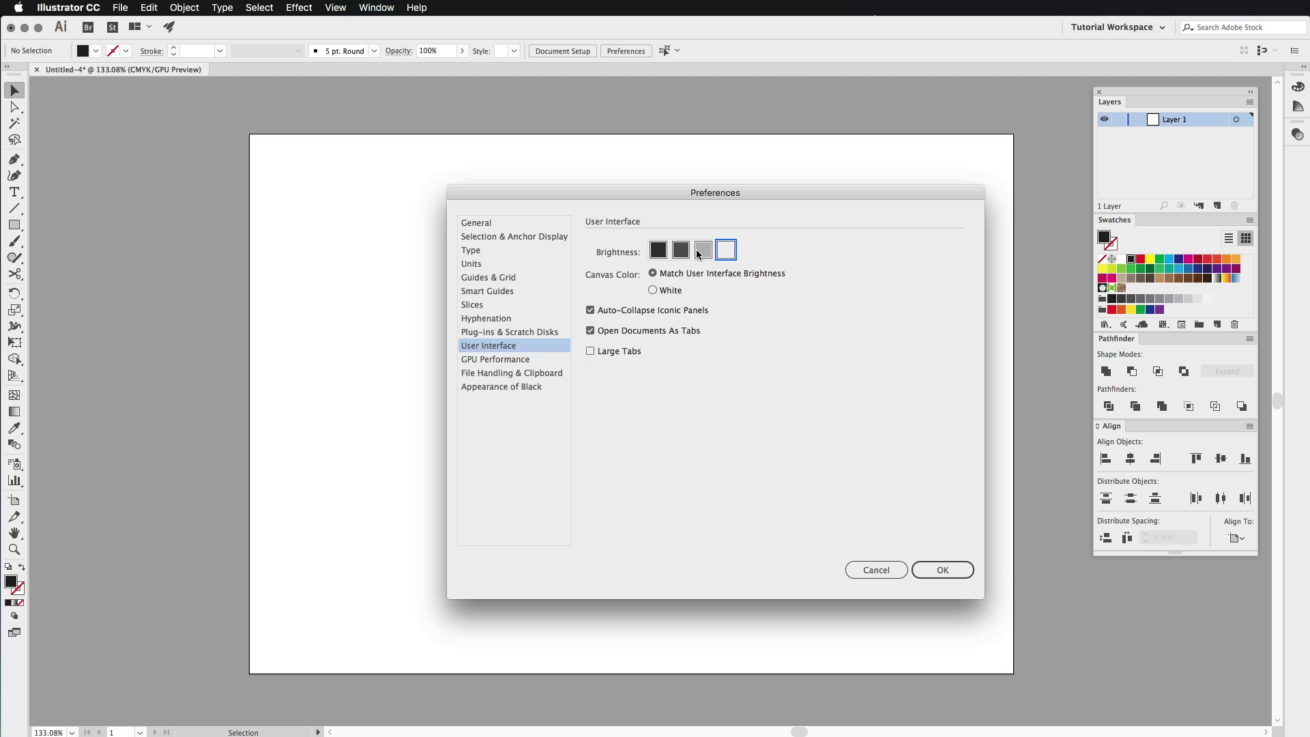
{"action": "left_click", "coordinate": [701, 252]}
{"action": "left_click", "coordinate": [665, 252]}
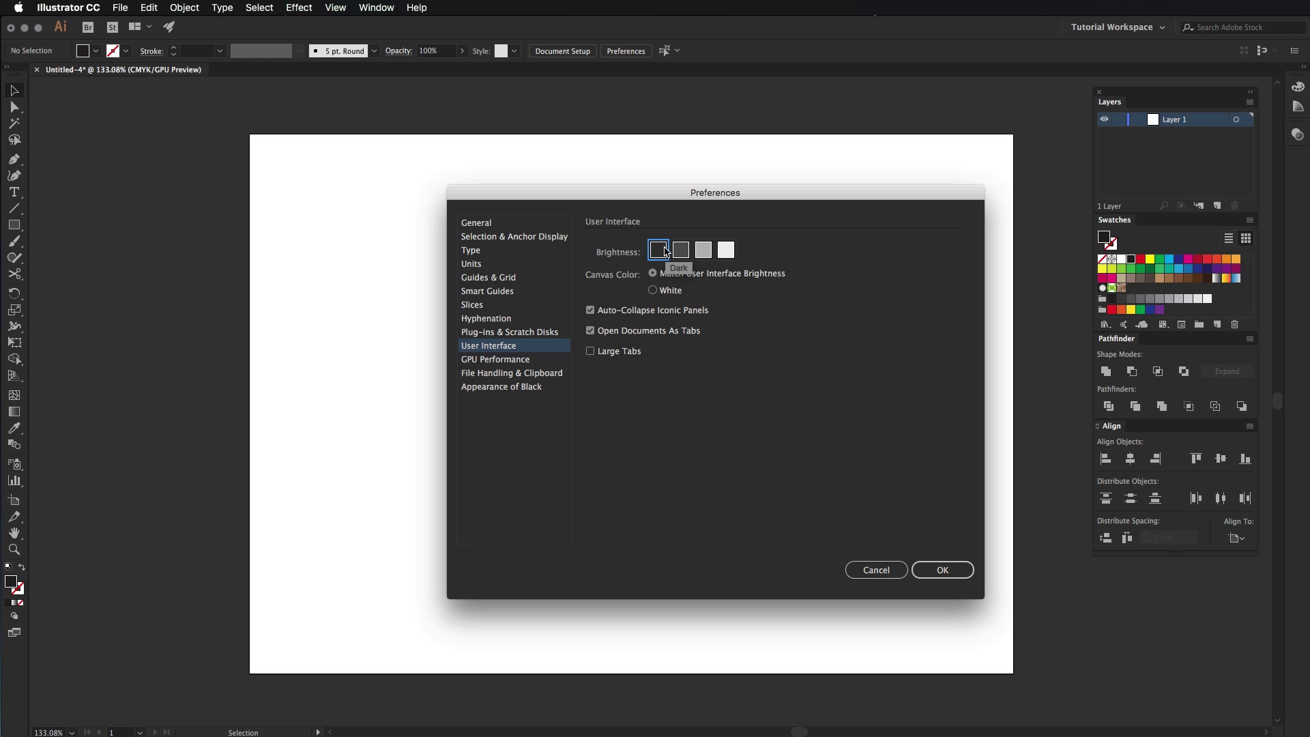
{"action": "left_click", "coordinate": [674, 253]}
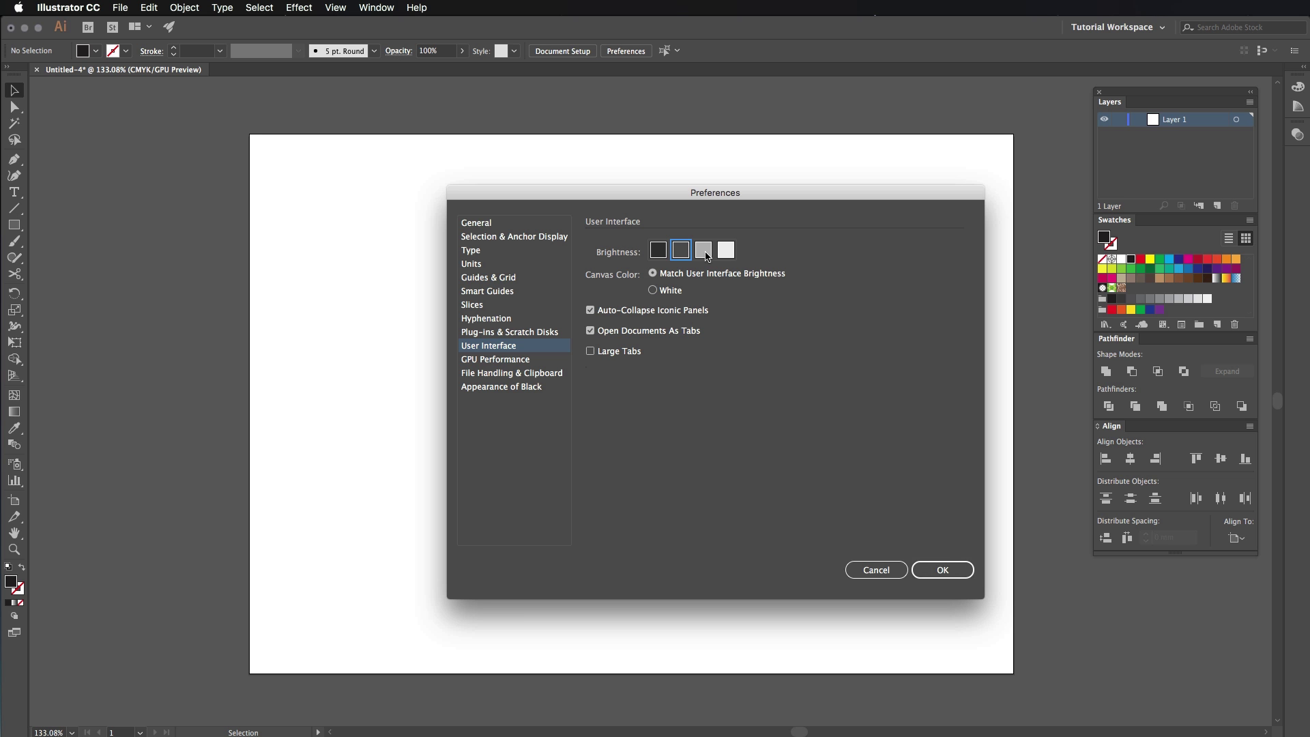
{"action": "left_click", "coordinate": [705, 252]}
{"action": "left_click", "coordinate": [935, 572]}
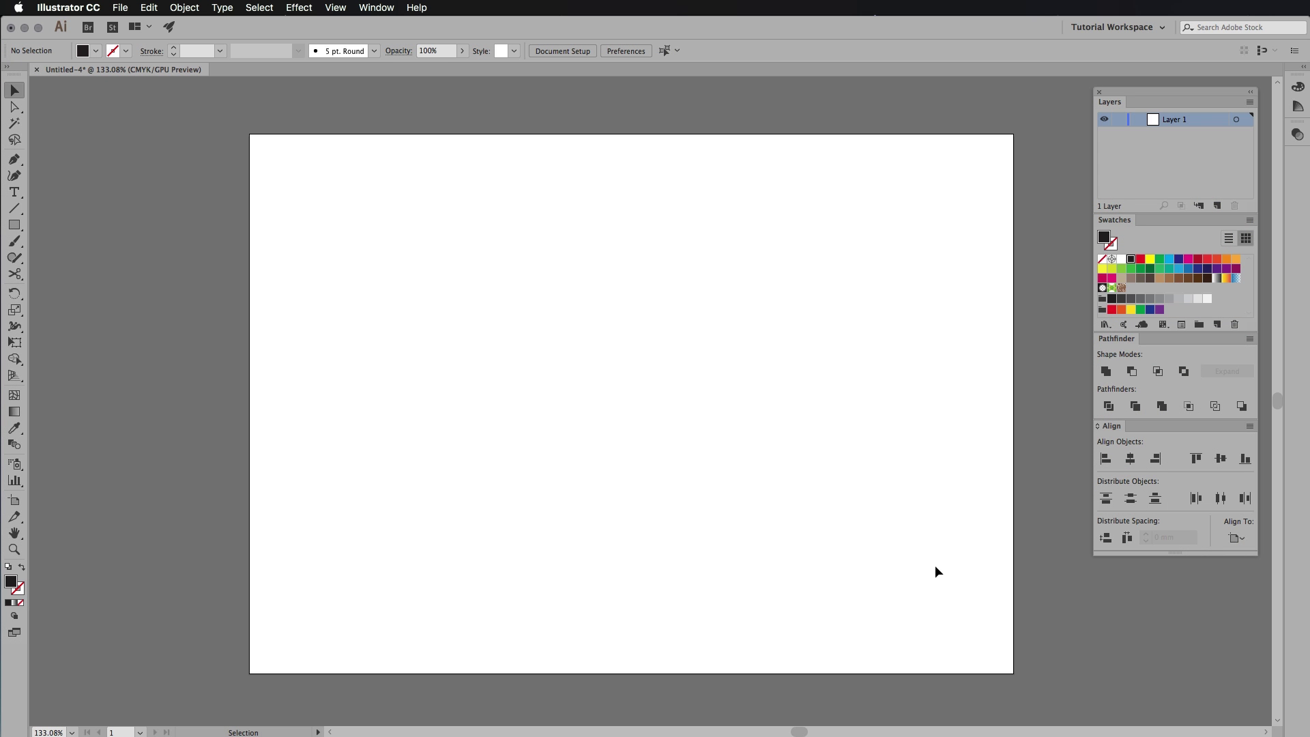